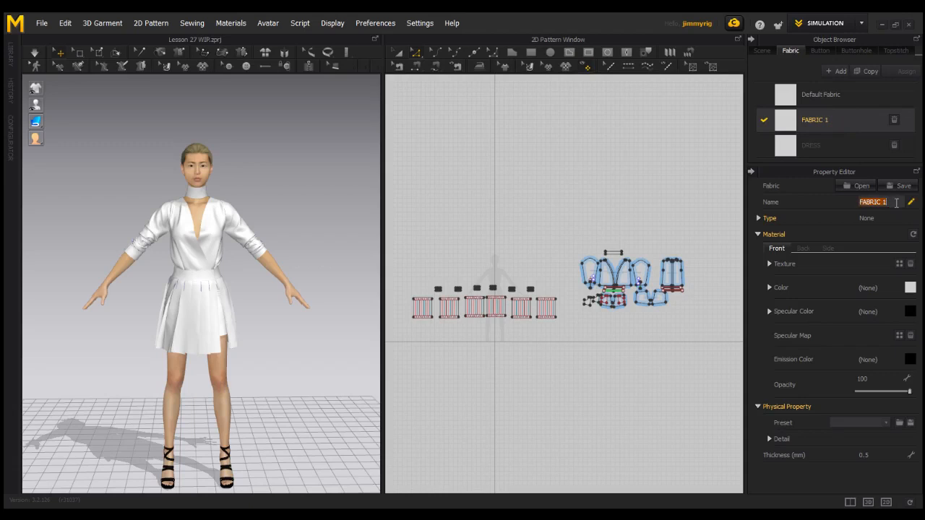
Rename the FABRIC 1 fabric as DETAILS
{"action": "type", "text": "DRES"}
{"action": "key", "text": "BackSpace"}
{"action": "key", "text": "BackSpace"}
{"action": "key", "text": "BackSpace"}
{"action": "type", "text": "ETAILS"}
{"action": "key", "text": "Return"}
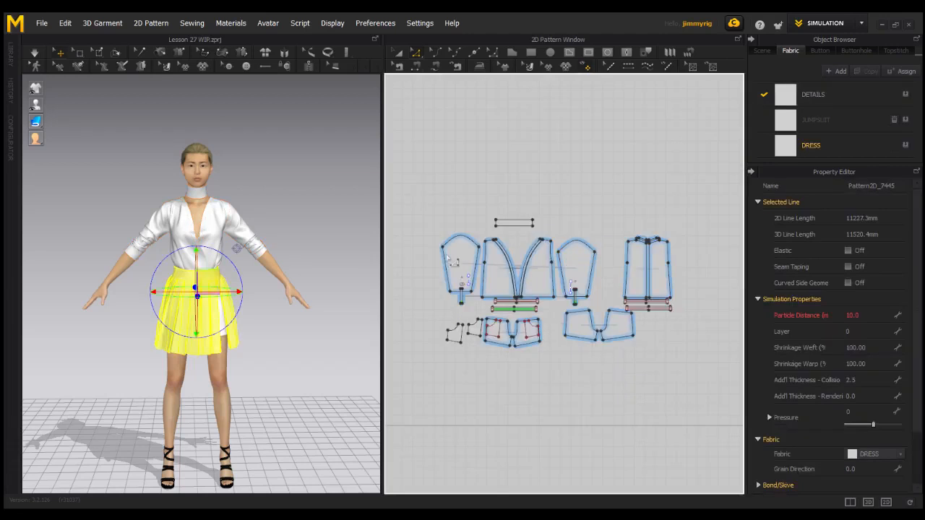
Assign the JUMPSUIT fabric to the main sleeve, front bodice, back bodice and shorts pattern pieces
{"action": "left_click", "coordinate": [446, 258]}
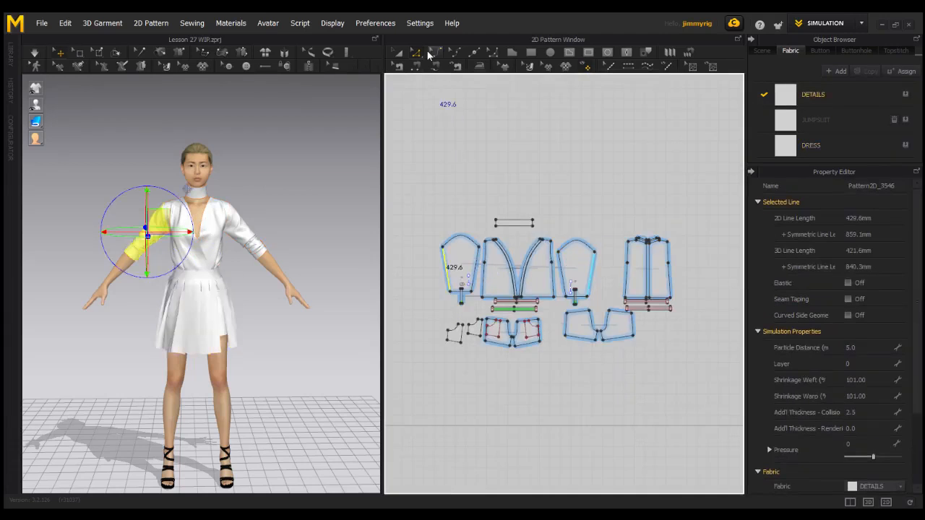
{"action": "left_click", "coordinate": [398, 52]}
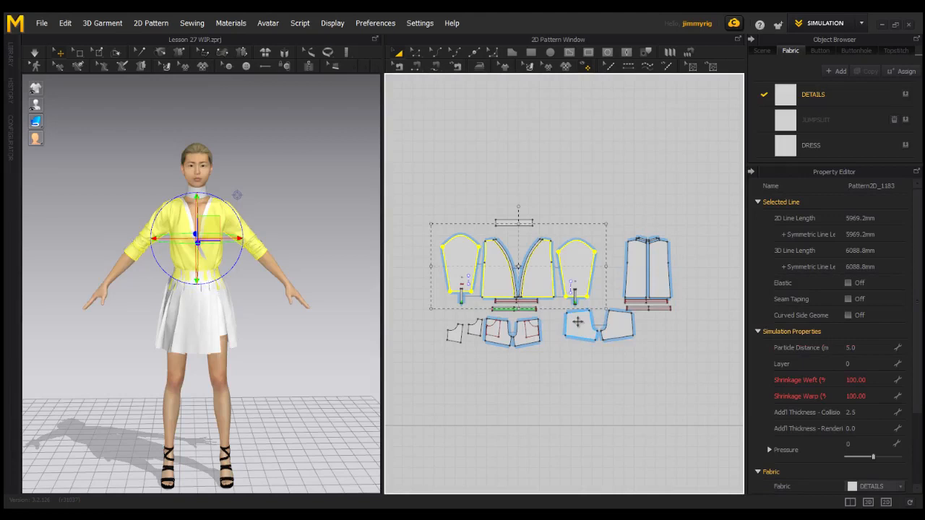
{"action": "left_click", "coordinate": [579, 329], "text": "shift"}
{"action": "left_click", "coordinate": [618, 326], "text": "shift"}
{"action": "left_click", "coordinate": [524, 337], "text": "shift"}
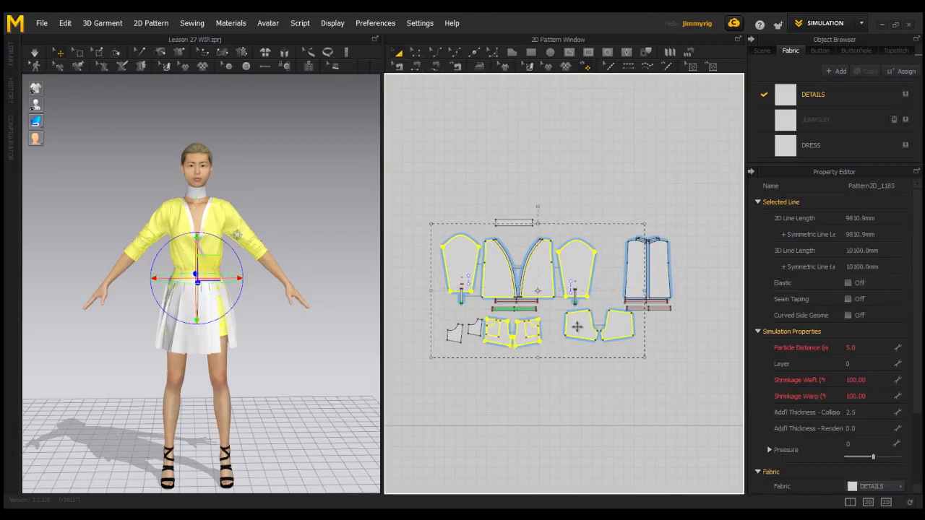
{"action": "left_click", "coordinate": [634, 260], "text": "shift"}
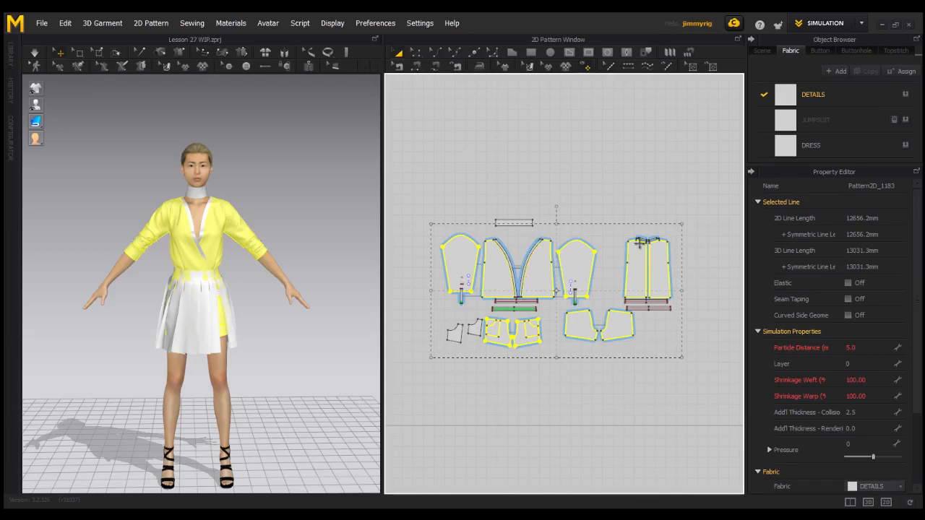
{"action": "left_click_drag", "start_coordinate": [791, 123], "coordinate": [662, 282]}
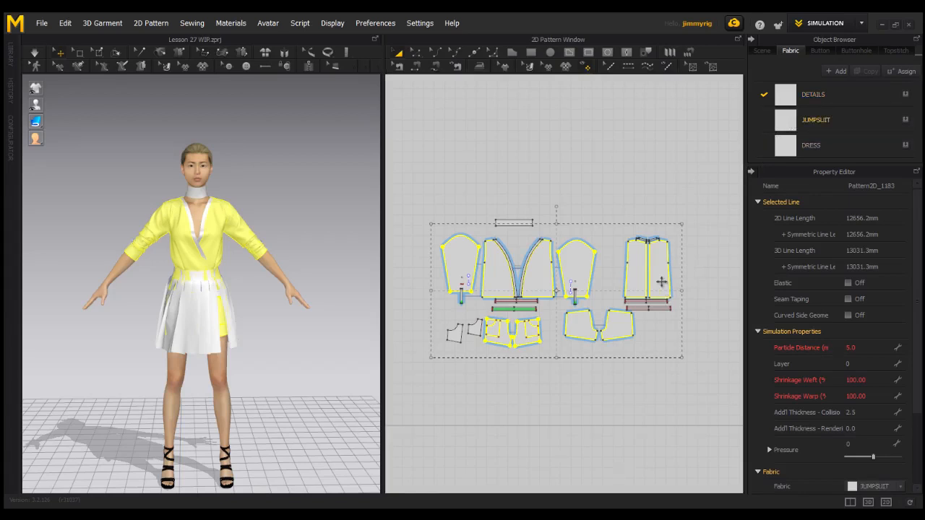
{"action": "left_click", "coordinate": [573, 399]}
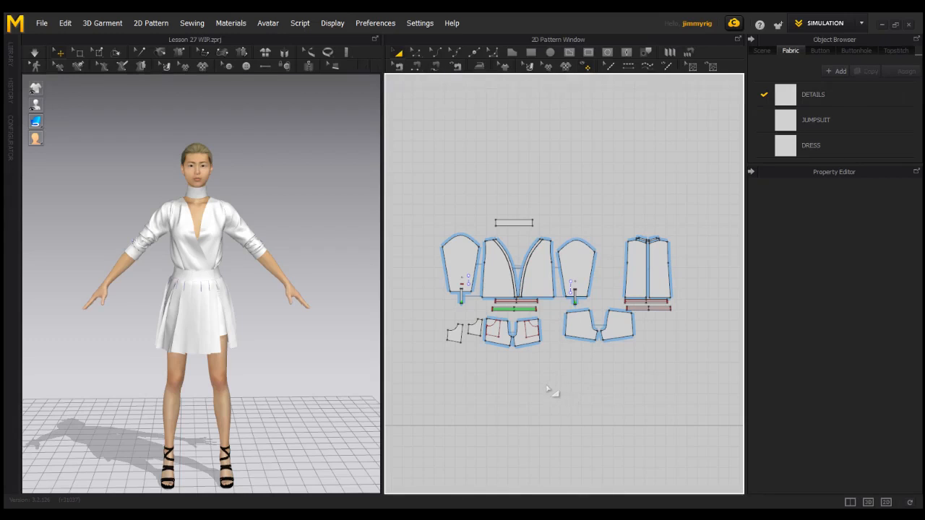
Set the DRESS fabric's front colour to the dark grey 292828
{"action": "left_click", "coordinate": [811, 146]}
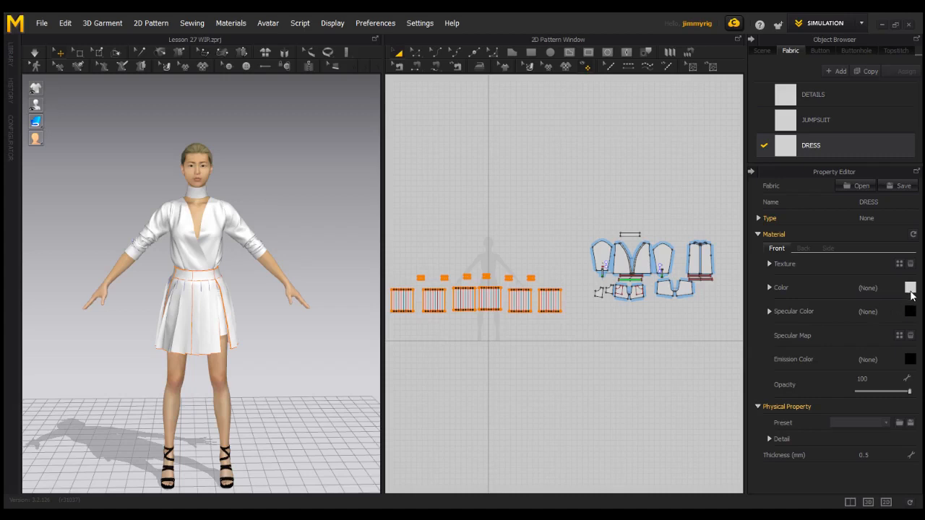
{"action": "left_click", "coordinate": [911, 289]}
{"action": "left_click_drag", "start_coordinate": [272, 151], "coordinate": [259, 165]}
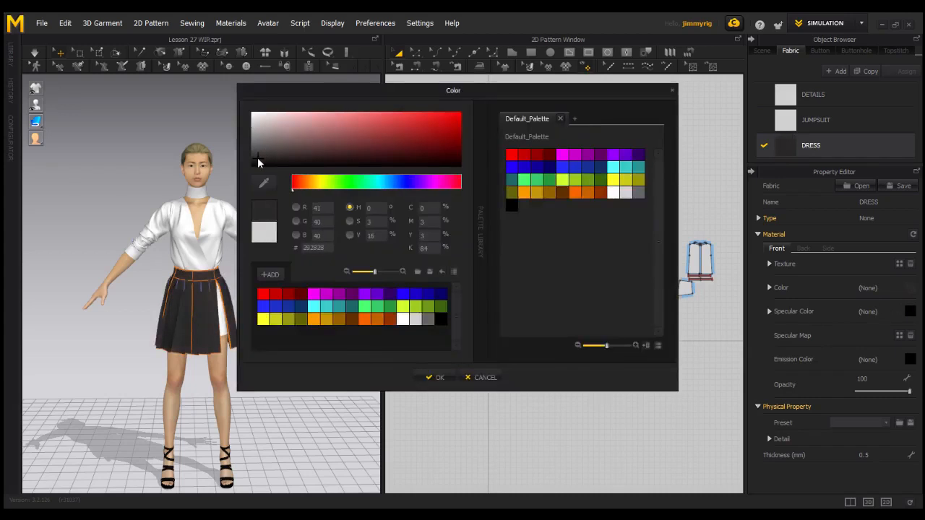
{"action": "left_click", "coordinate": [441, 378]}
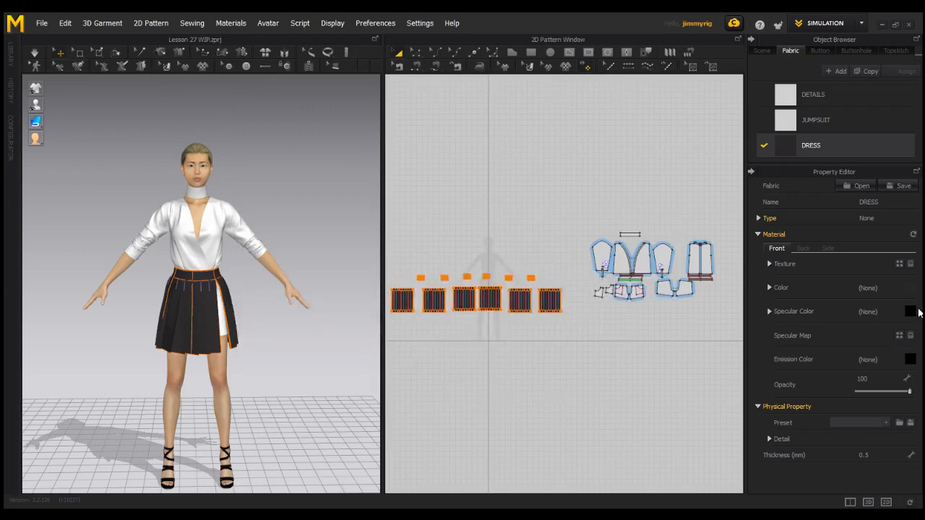
Give the DRESS fabric the grey specular colour 615E5E and a shininess of 10
{"action": "left_click", "coordinate": [910, 312]}
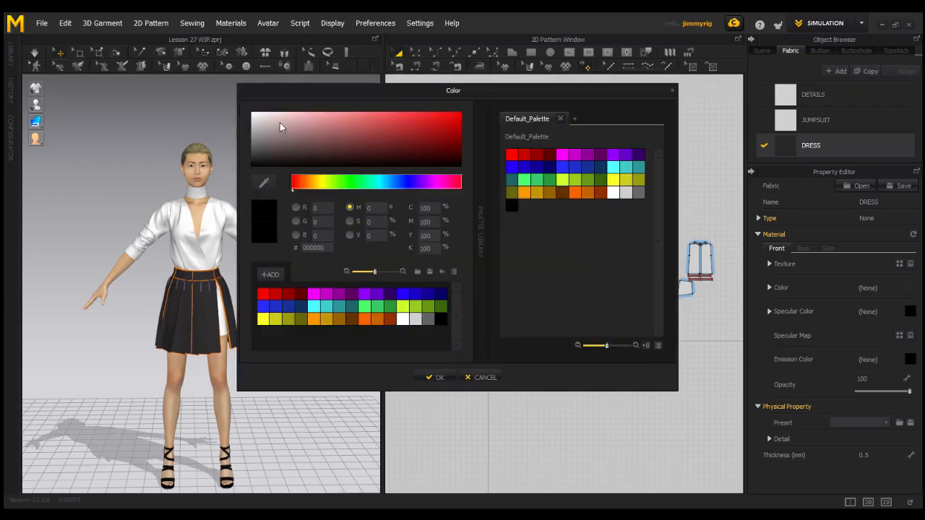
{"action": "left_click", "coordinate": [258, 148]}
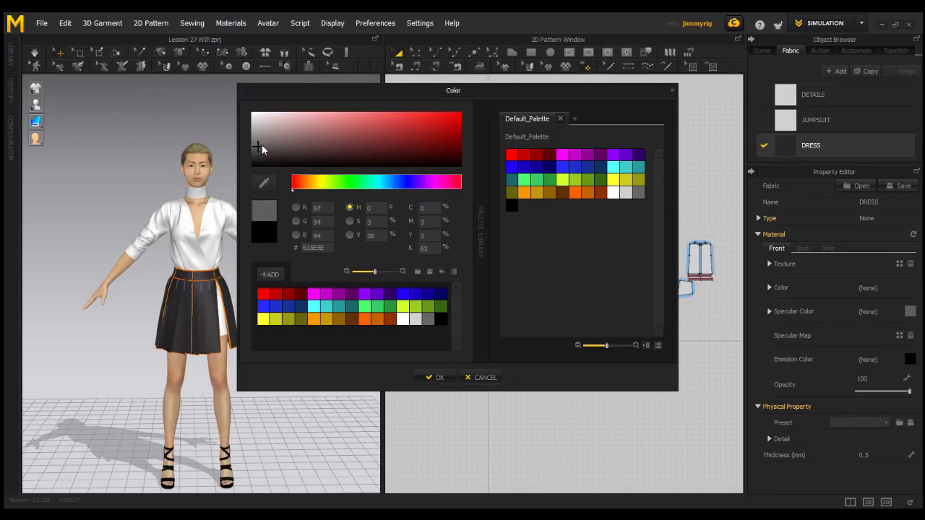
{"action": "left_click", "coordinate": [257, 148]}
{"action": "left_click", "coordinate": [769, 312]}
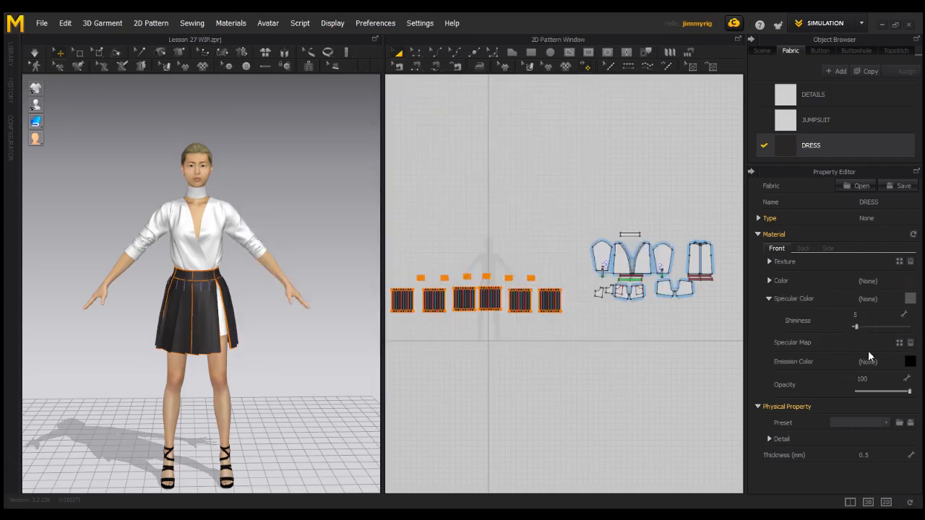
{"action": "left_click_drag", "start_coordinate": [856, 326], "coordinate": [861, 327]}
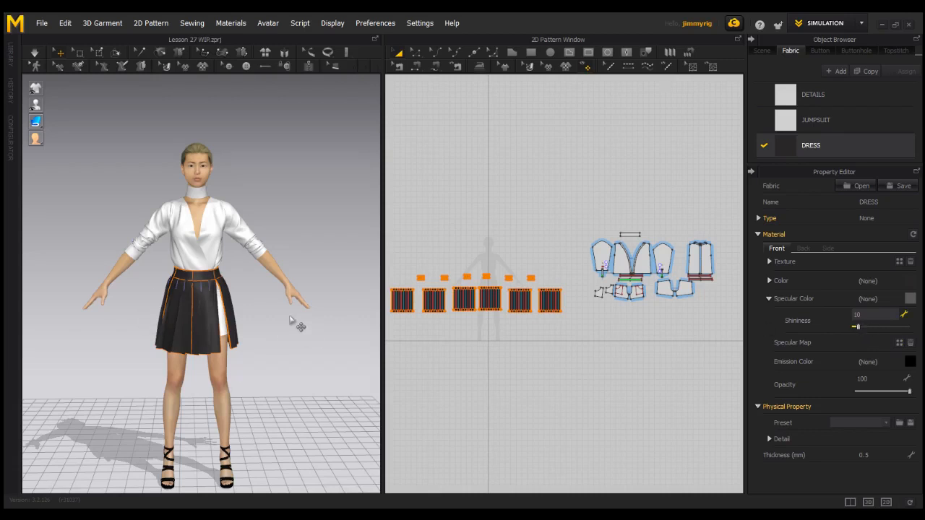
Apply the D_Leather physical preset to the DRESS fabric and simulate the garment
{"action": "left_click", "coordinate": [886, 424]}
{"action": "left_click", "coordinate": [868, 348]}
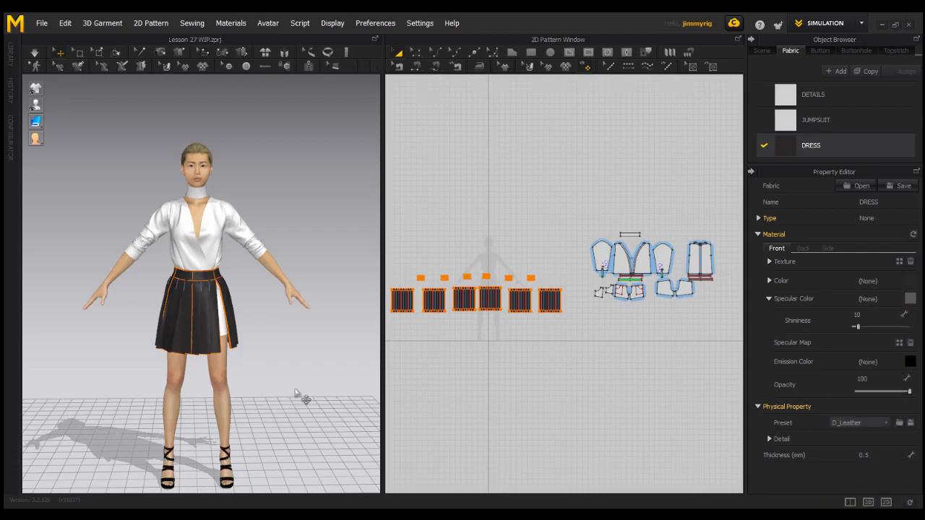
{"action": "left_click", "coordinate": [34, 52]}
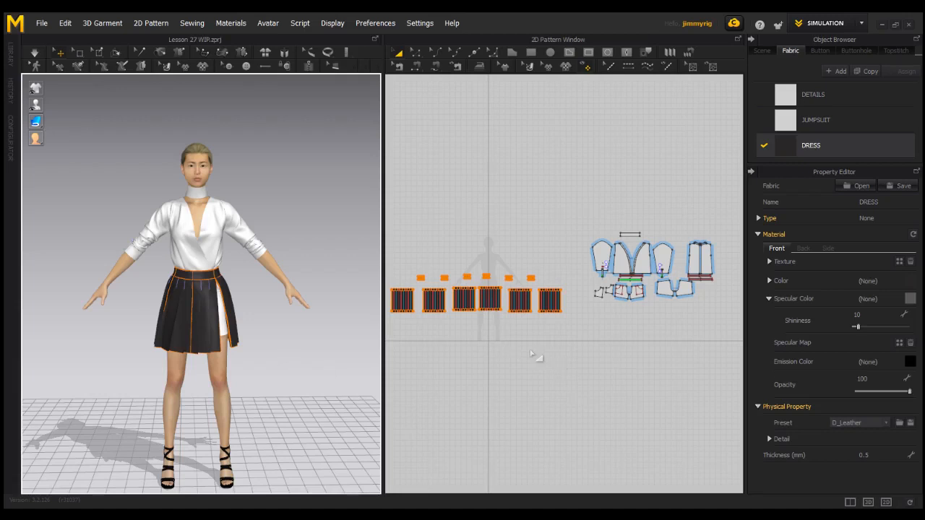
Set the JUMPSUIT fabric's front colour to the dusty pink BC9191
{"action": "left_click", "coordinate": [816, 120]}
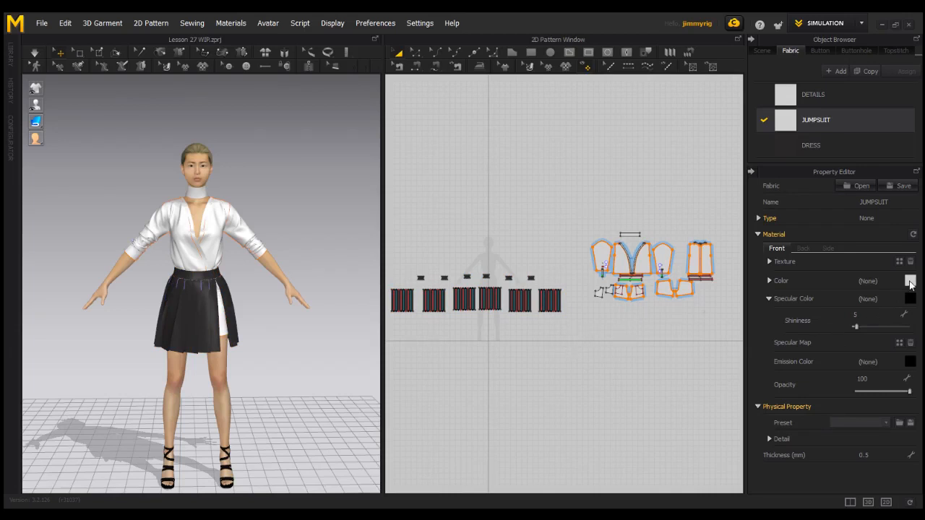
{"action": "left_click", "coordinate": [910, 280]}
{"action": "left_click", "coordinate": [299, 126]}
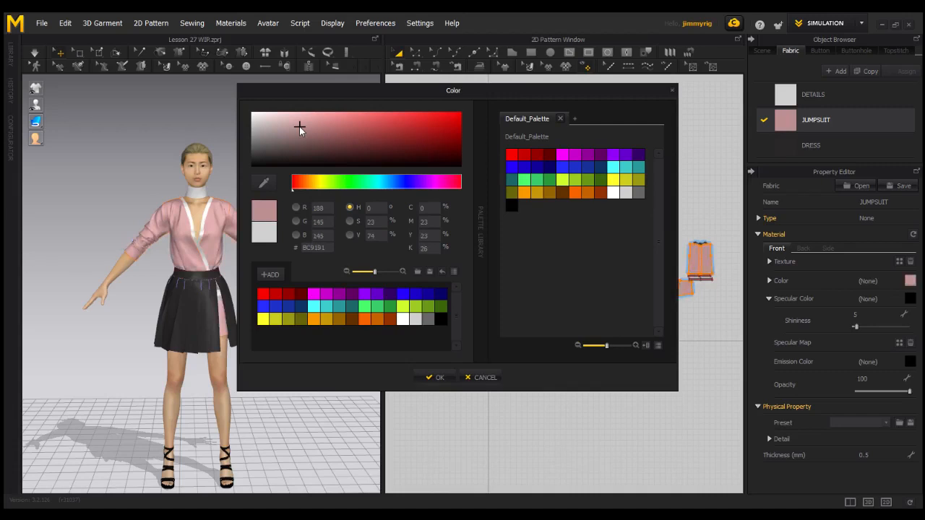
{"action": "left_click", "coordinate": [436, 377]}
Apply the R_Chiffon physical preset to the JUMPSUIT fabric, simulate the garment and inspect the drape from a slight angle
{"action": "left_click", "coordinate": [859, 423]}
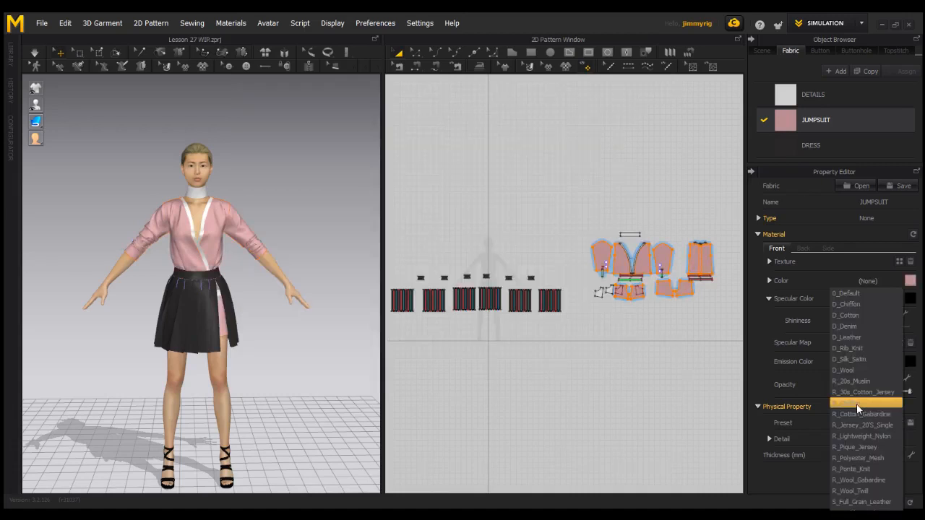
{"action": "left_click", "coordinate": [853, 403]}
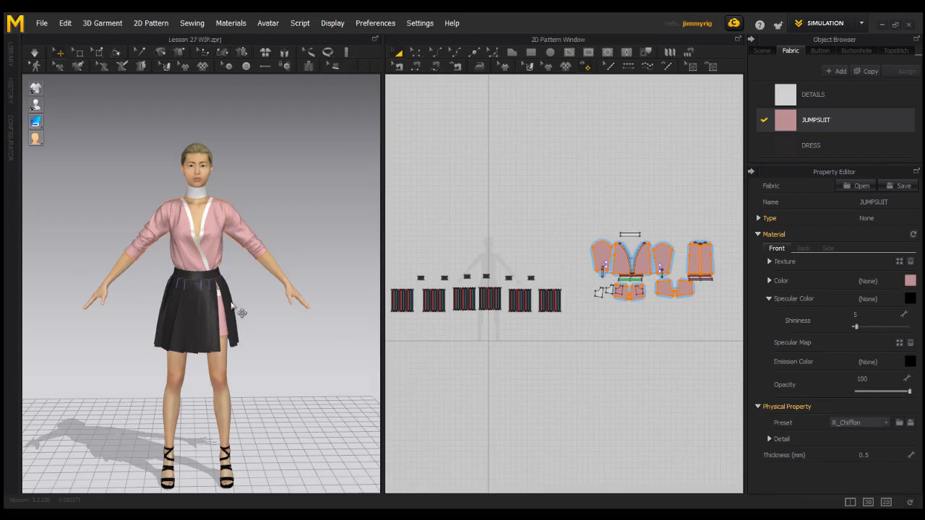
{"action": "left_click", "coordinate": [280, 318]}
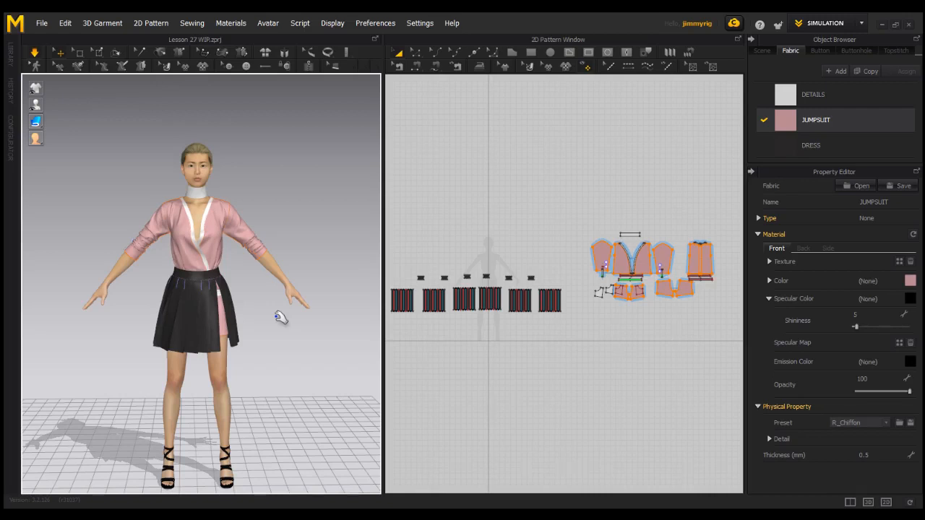
{"action": "mouse_move", "coordinate": [306, 345]}
{"action": "right_mouse_down"}
{"action": "mouse_move", "coordinate": [15, 326]}
{"action": "mouse_move", "coordinate": [290, 344]}
{"action": "right_mouse_up"}
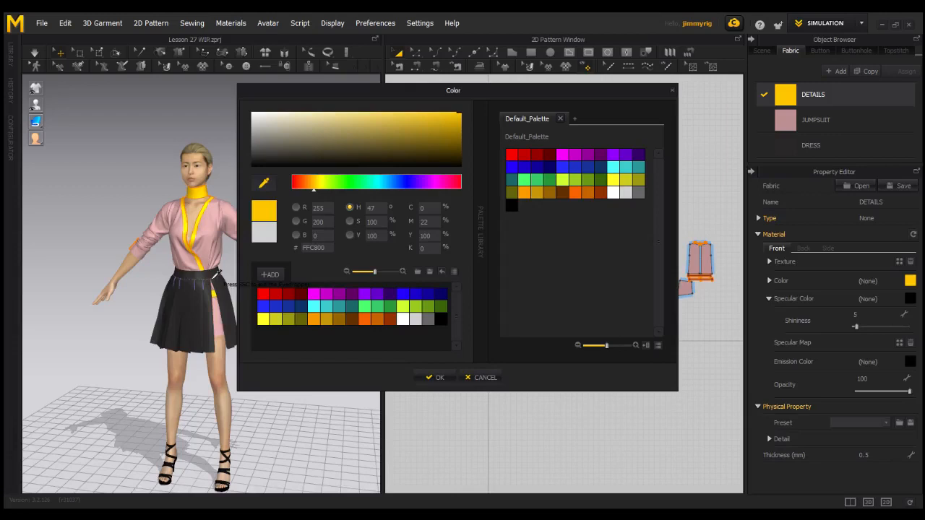
Colour the DETAILS fabric near-black, starting from a sample of the skirt, and reduce its opacity to 35
{"action": "left_click", "coordinate": [210, 284]}
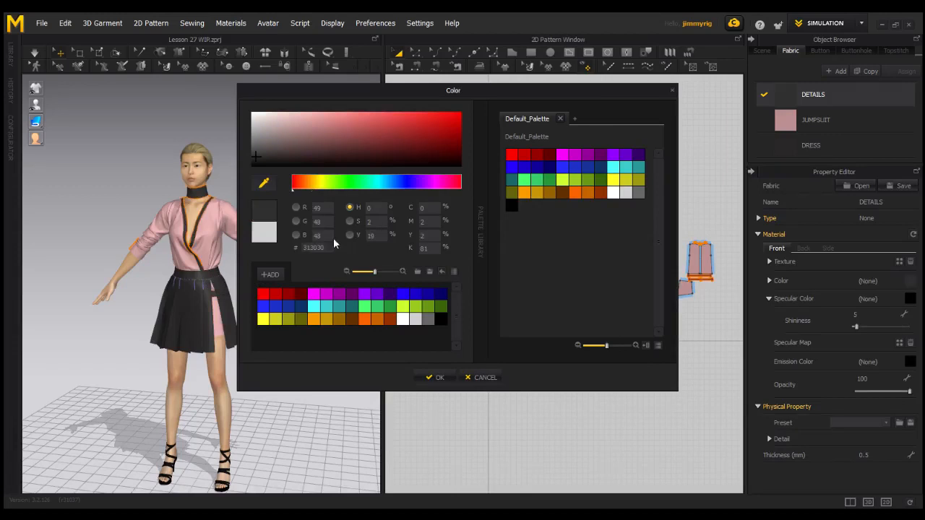
{"action": "left_click", "coordinate": [258, 160]}
{"action": "left_click", "coordinate": [434, 378]}
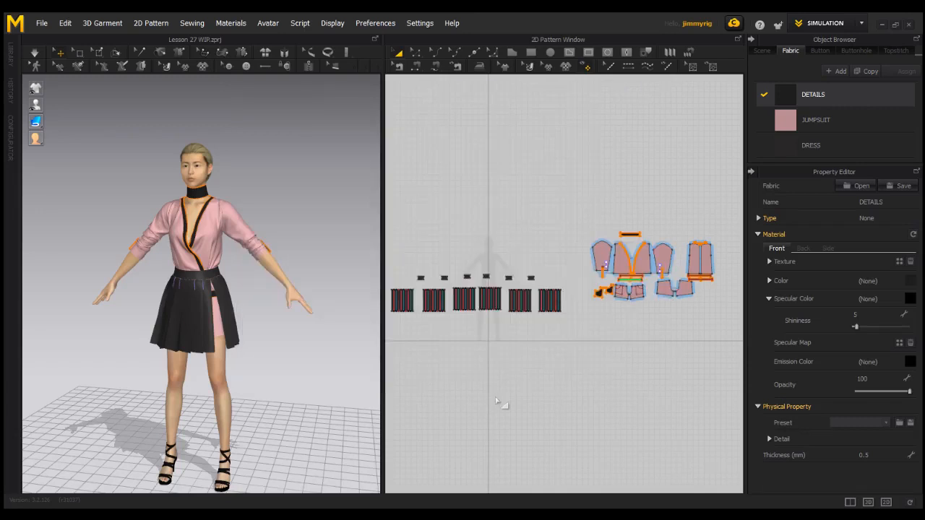
{"action": "left_click_drag", "start_coordinate": [909, 392], "coordinate": [871, 403]}
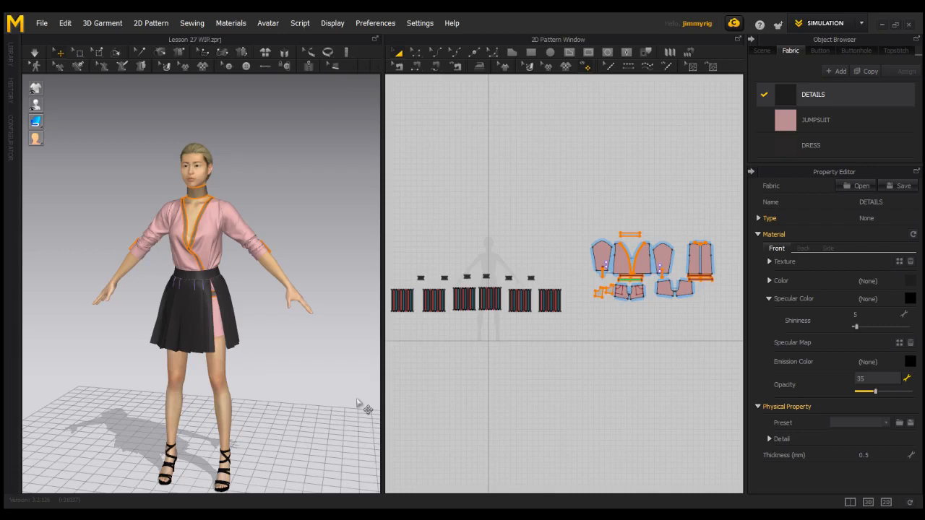
Narrow the rectangular collar pattern piece by moving its upper edge down
{"action": "scroll", "coordinate": [586, 182], "scroll_direction": "up", "scroll_amount": 12}
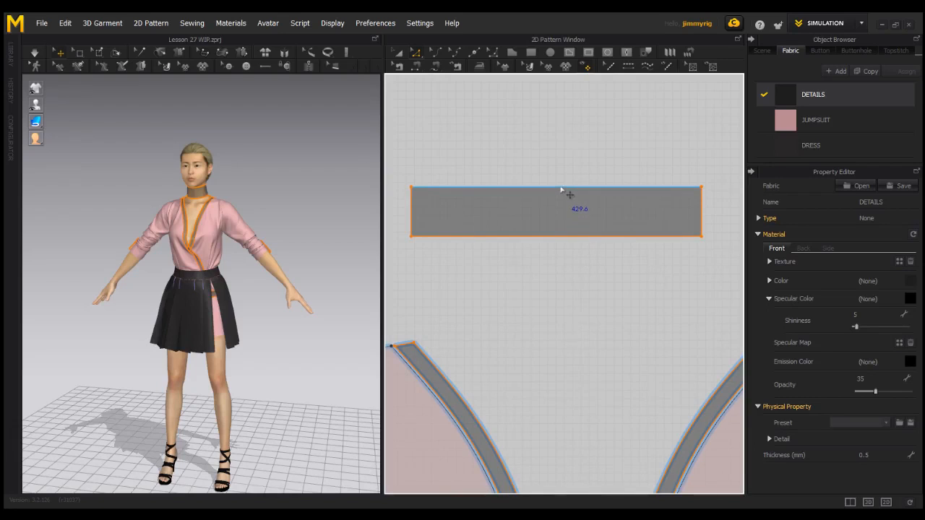
{"action": "left_click_drag", "start_coordinate": [562, 190], "coordinate": [567, 214]}
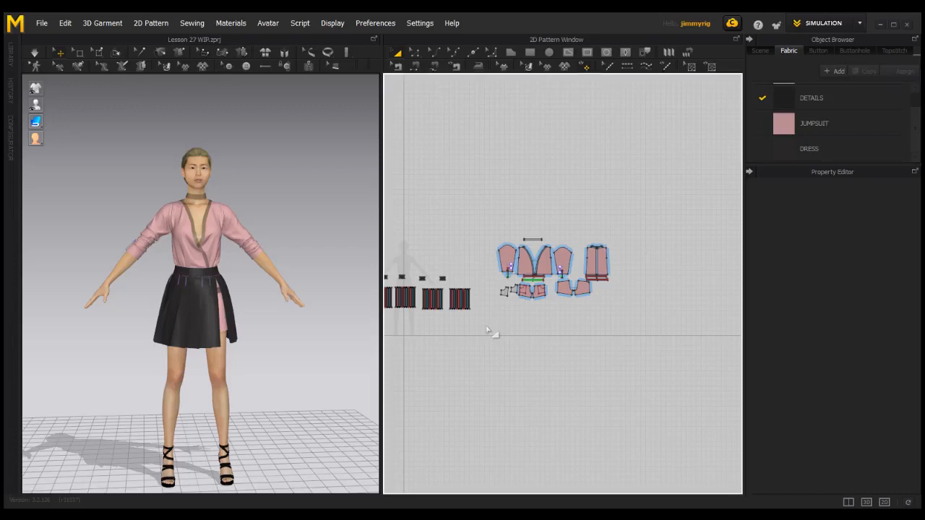
Quadrangulate the mesh of all jumpsuit and detail pattern pieces, leaving out the skirt pieces
{"action": "left_click", "coordinate": [504, 253]}
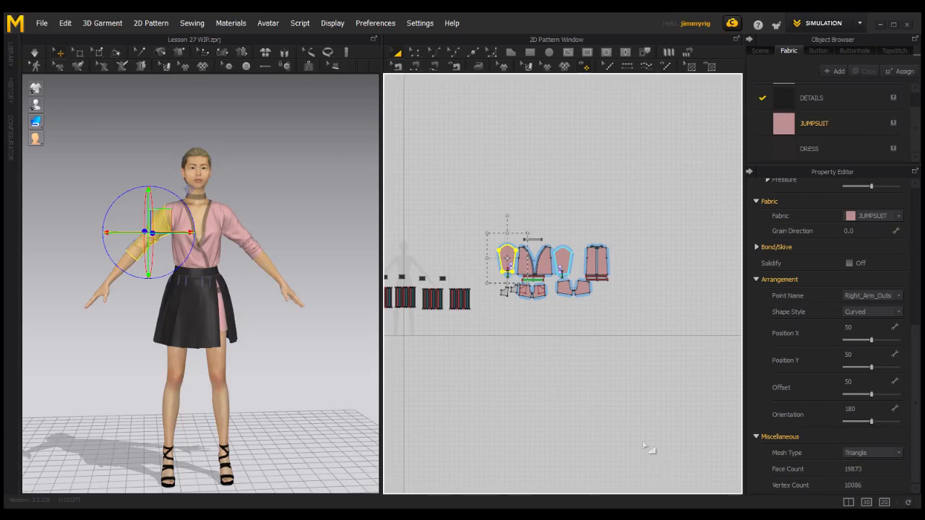
{"action": "left_click", "coordinate": [645, 240]}
{"action": "left_click_drag", "start_coordinate": [636, 219], "coordinate": [485, 324]}
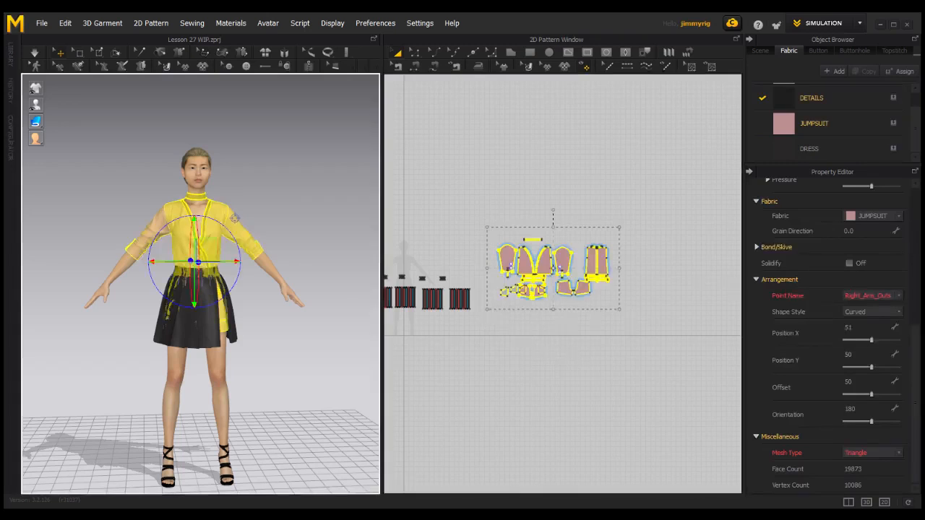
{"action": "right_click", "coordinate": [204, 238]}
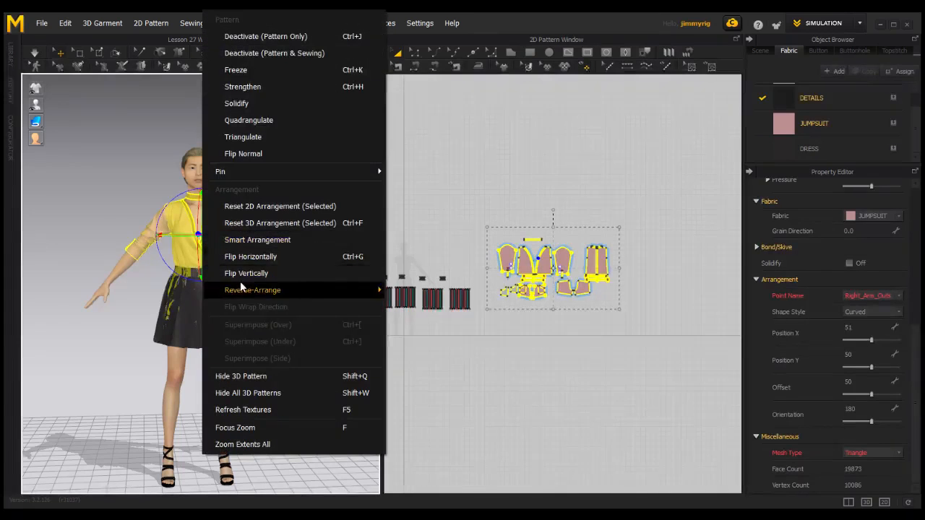
{"action": "left_click", "coordinate": [262, 120]}
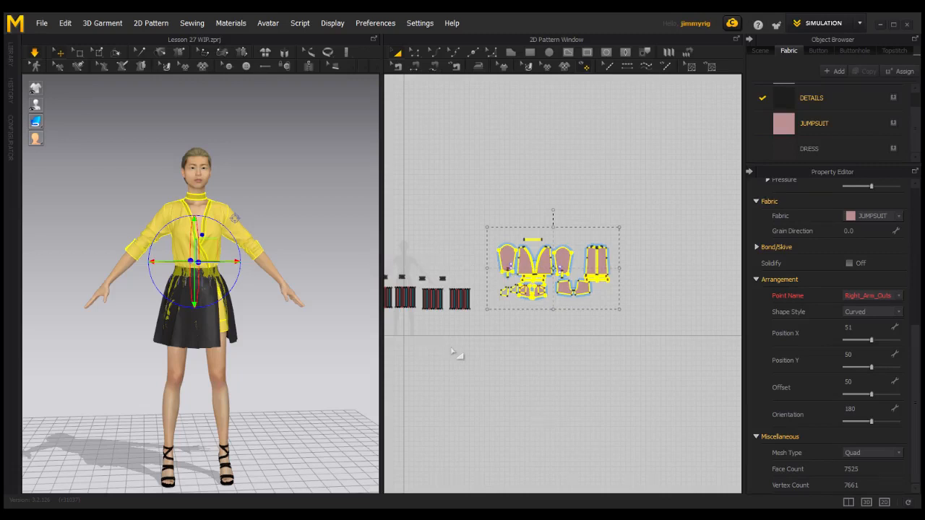
{"action": "left_click", "coordinate": [453, 377]}
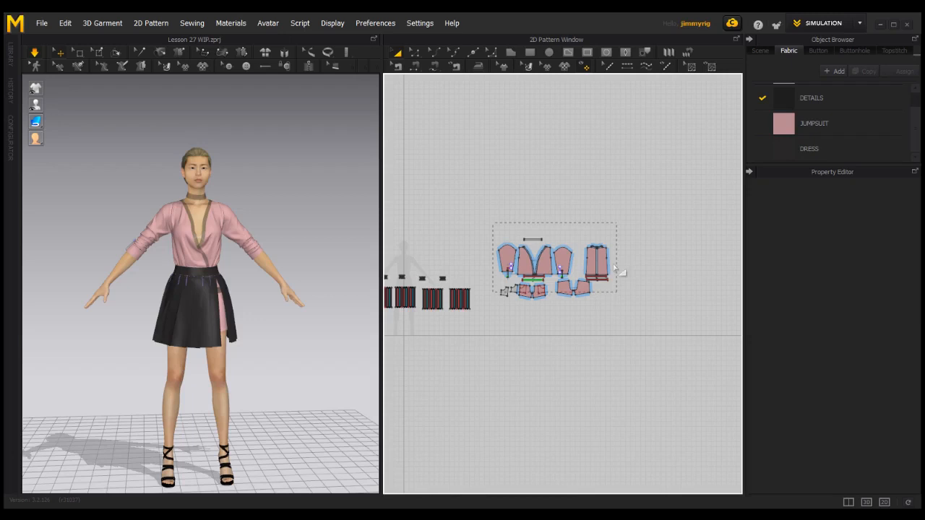
Set the particle distance of all jumpsuit and detail pattern pieces to 5
{"action": "left_click_drag", "start_coordinate": [627, 308], "coordinate": [451, 162]}
{"action": "scroll", "coordinate": [887, 283], "scroll_direction": "up", "scroll_amount": 5}
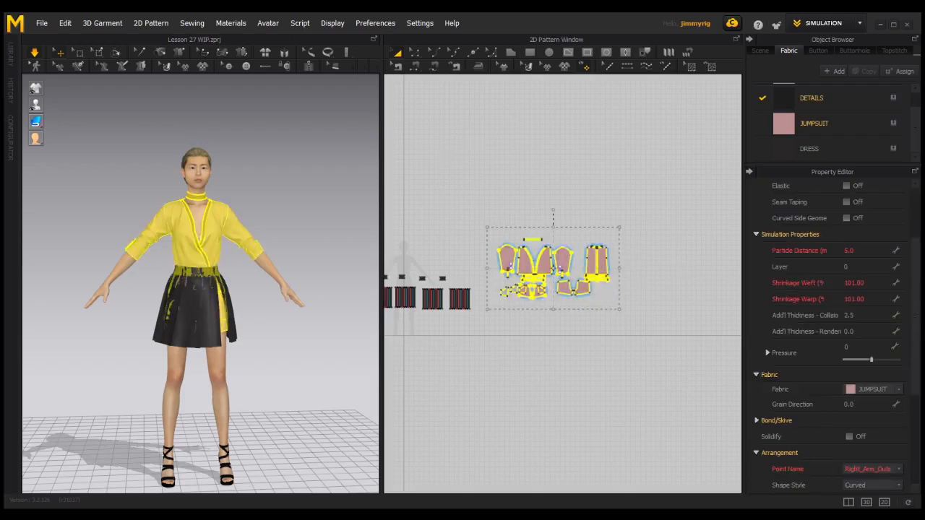
{"action": "double_click", "coordinate": [851, 250]}
{"action": "type", "text": "5"}
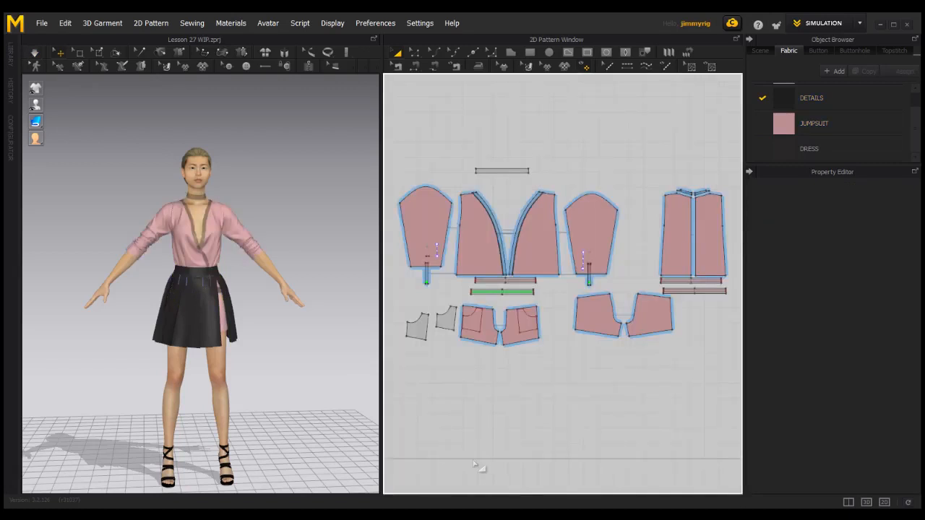
Check the simulation properties of the sleeves and the front and back bodice pieces together, and inspect the draped outfit from behind and in front
{"action": "left_click", "coordinate": [426, 213]}
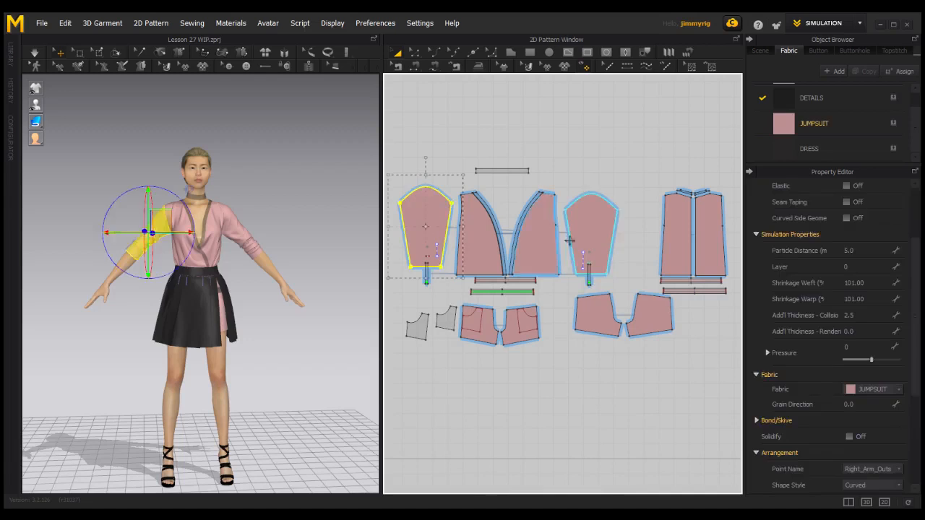
{"action": "left_click", "coordinate": [571, 238], "text": "shift"}
{"action": "left_click", "coordinate": [476, 232], "text": "shift"}
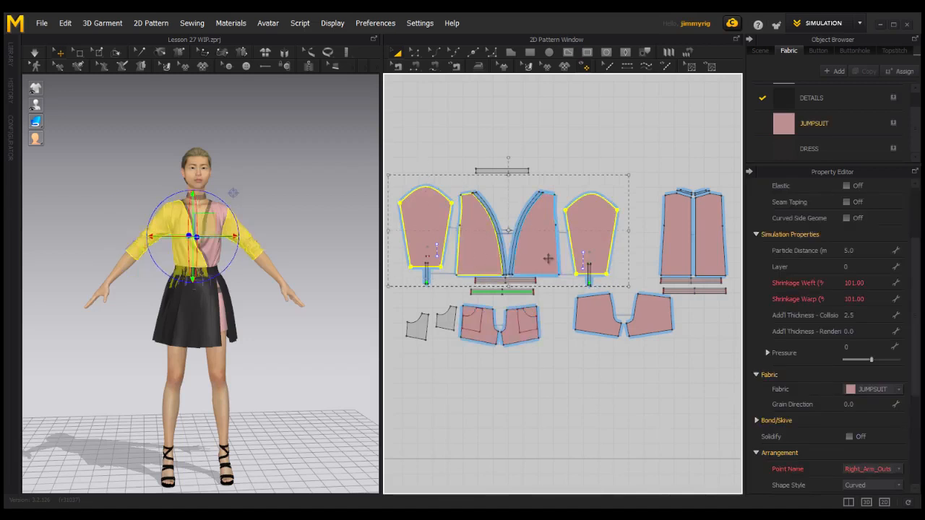
{"action": "left_click", "coordinate": [547, 258], "text": "shift"}
{"action": "left_click", "coordinate": [675, 237], "text": "shift"}
{"action": "left_click", "coordinate": [711, 239], "text": "shift"}
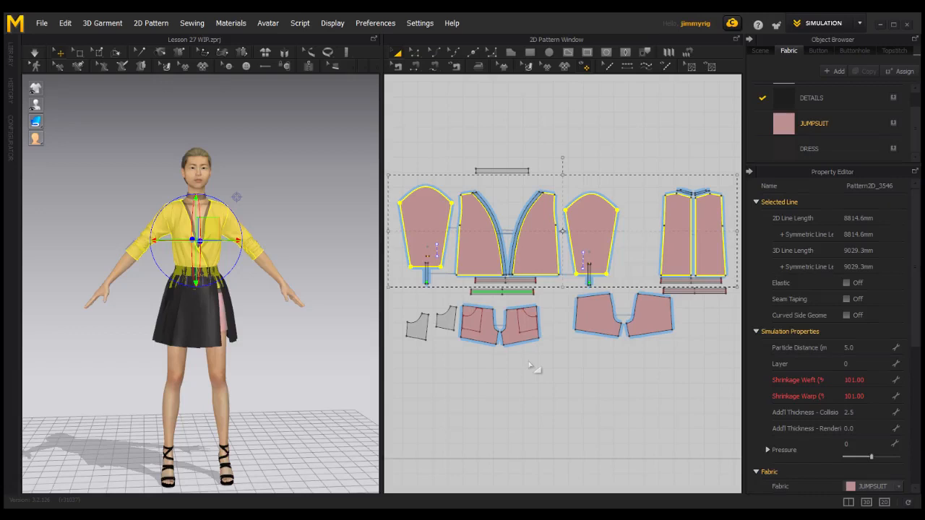
{"action": "left_click", "coordinate": [498, 360]}
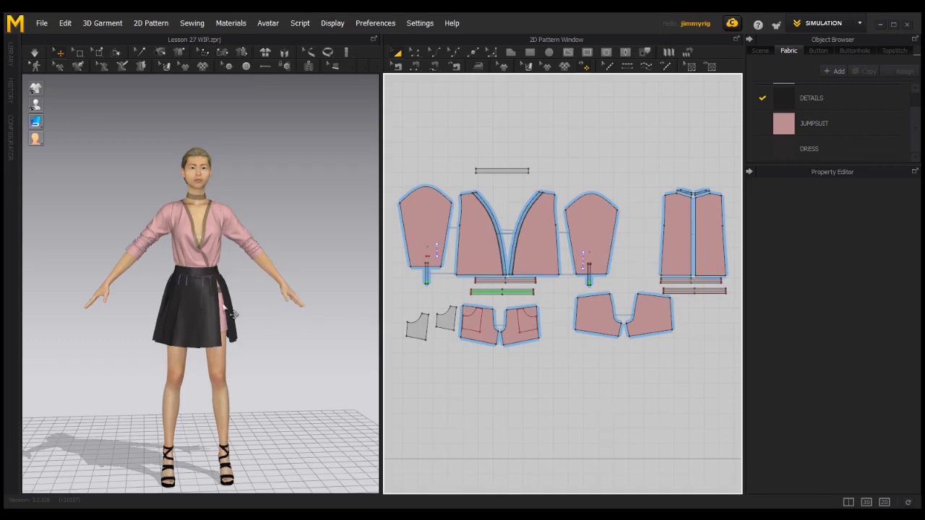
{"action": "right_click_drag", "start_coordinate": [287, 340], "coordinate": [346, 291]}
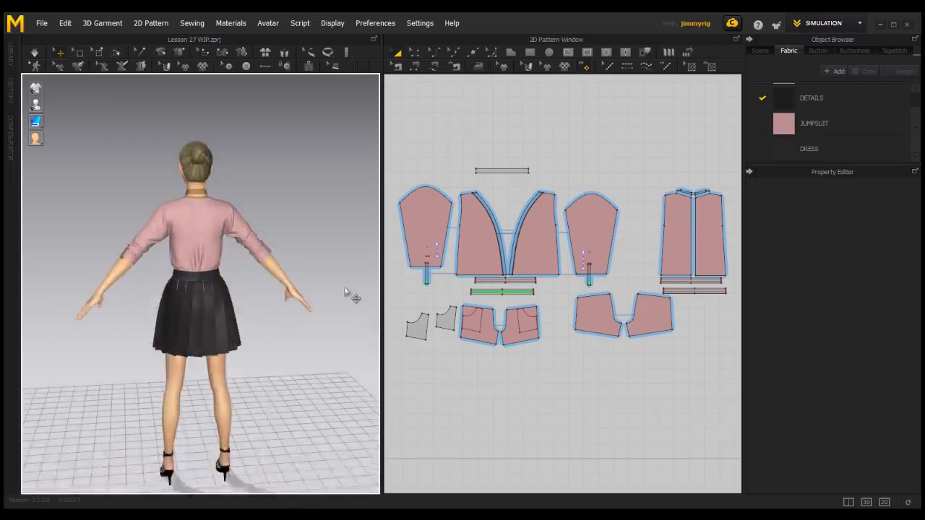
{"action": "right_click_drag", "start_coordinate": [271, 269], "coordinate": [87, 270]}
{"action": "right_click_drag", "start_coordinate": [271, 325], "coordinate": [191, 302]}
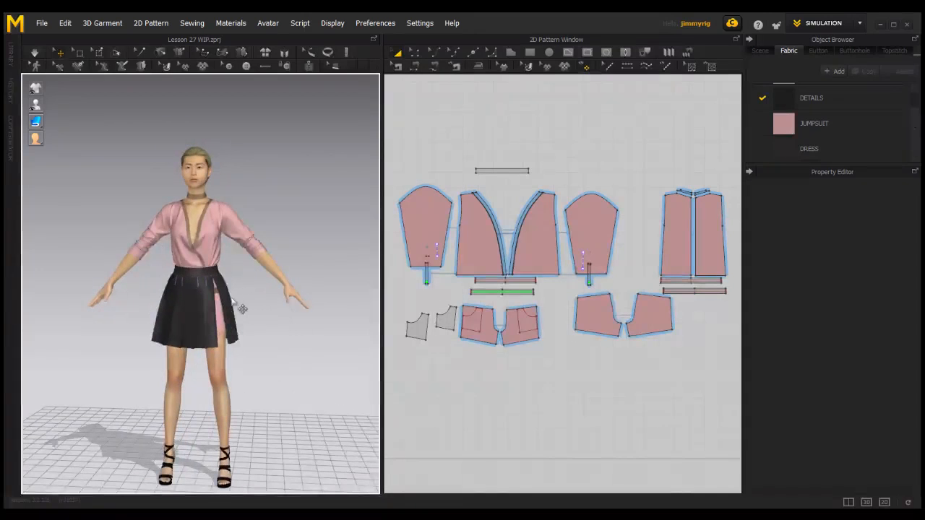
Set the weft shrinkage of both sleeves and the front and back bodice pieces to 100
{"action": "left_click", "coordinate": [239, 217]}
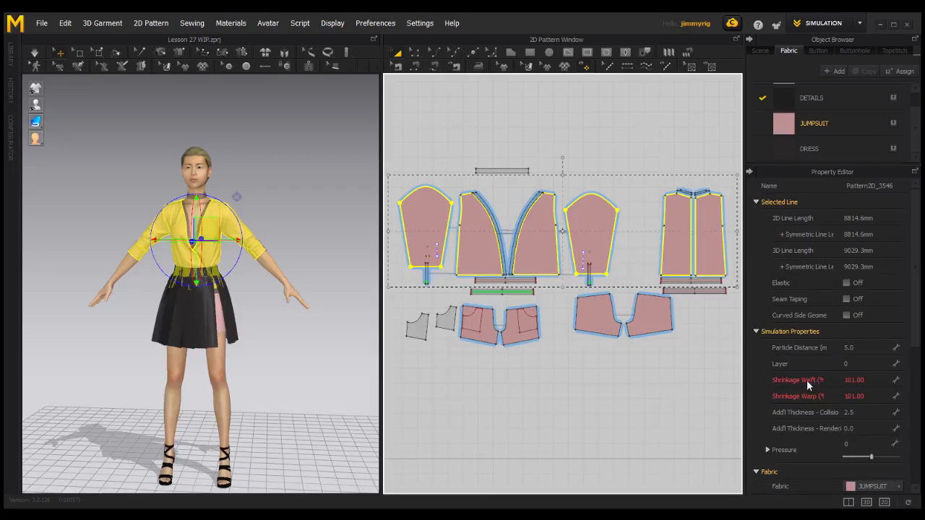
{"action": "double_click", "coordinate": [855, 380]}
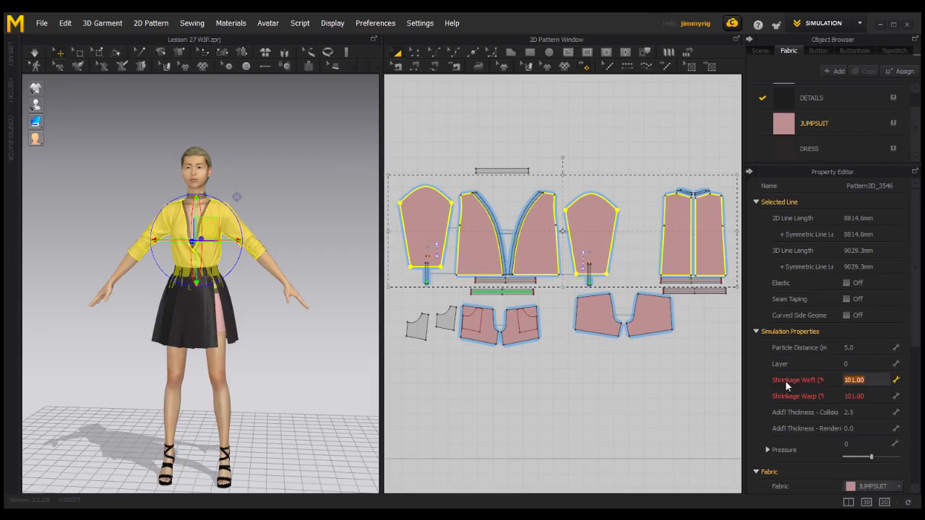
{"action": "type", "text": "100"}
{"action": "key", "text": "Return"}
{"action": "left_click", "coordinate": [287, 329]}
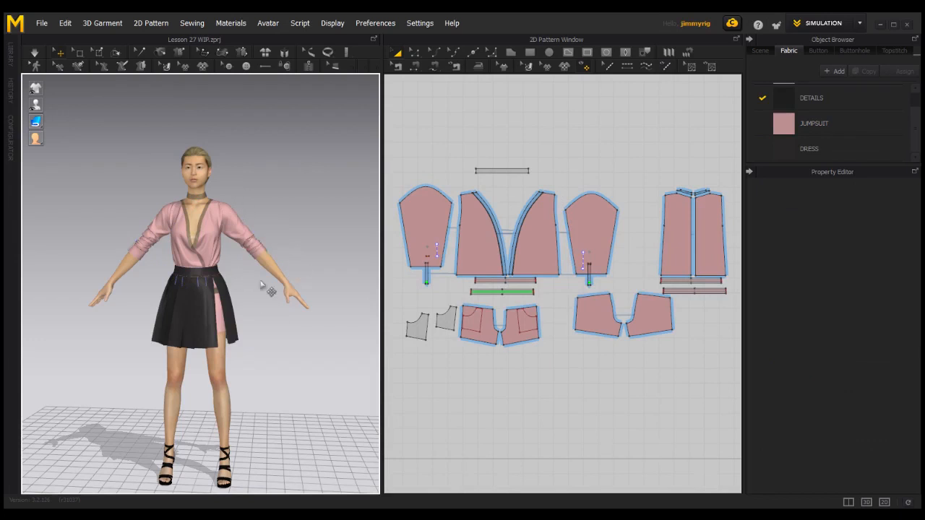
{"action": "scroll", "coordinate": [230, 247], "scroll_direction": "up", "scroll_amount": 2}
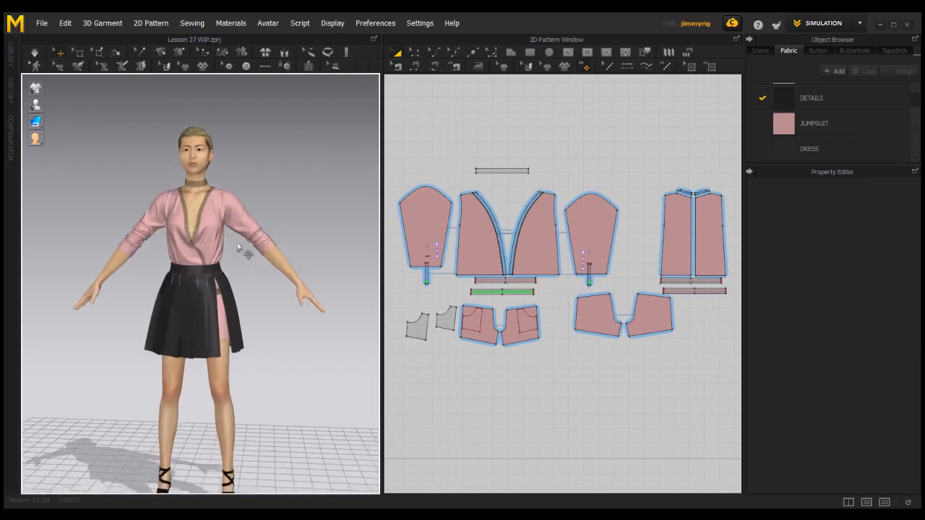
{"action": "scroll", "coordinate": [238, 247], "scroll_direction": "down", "scroll_amount": 2}
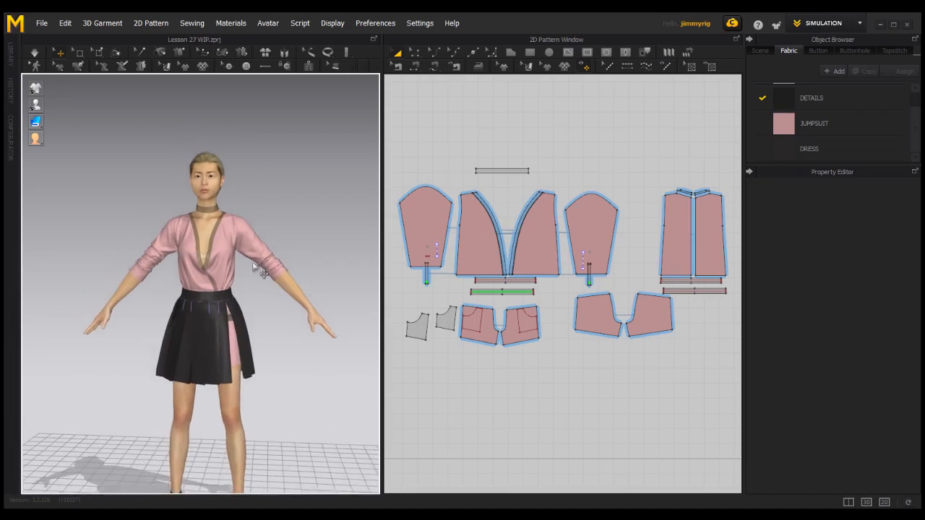